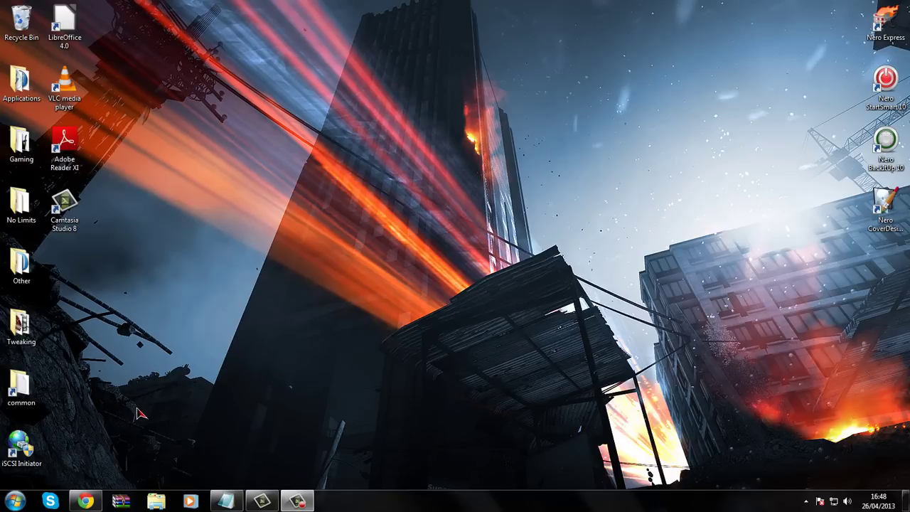
Step: Compare the Android-x86 and UNetbootin site addresses, then go to the Android-x86 Download page
{"action": "left_click", "coordinate": [86, 501]}
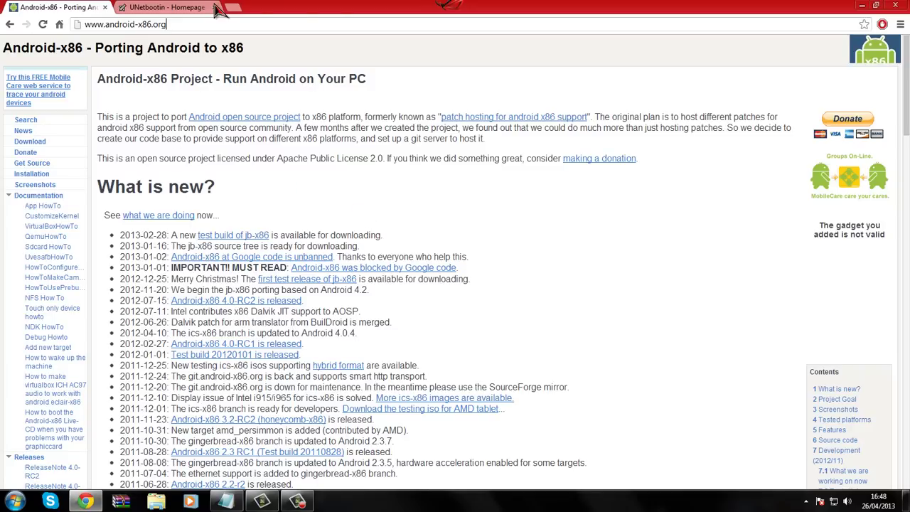
{"action": "left_click", "coordinate": [174, 25]}
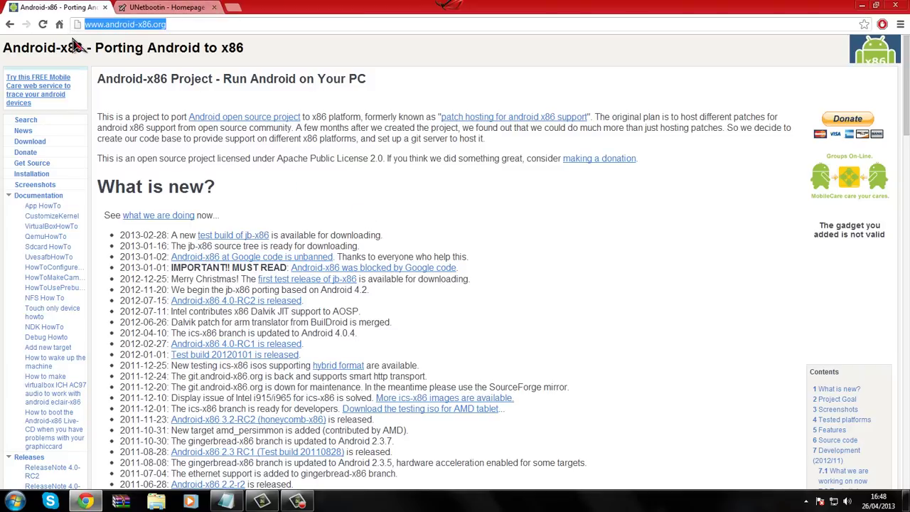
{"action": "left_click", "coordinate": [290, 27]}
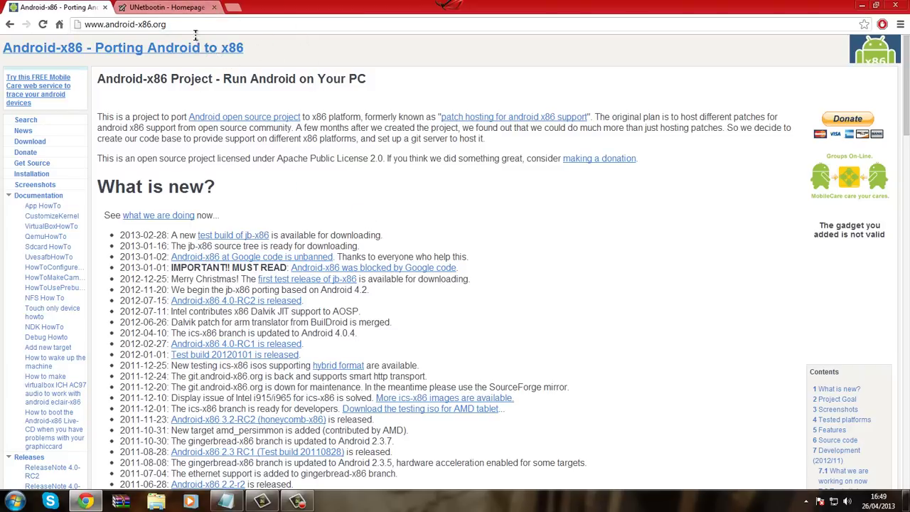
{"action": "left_click", "coordinate": [165, 8]}
{"action": "left_click_drag", "start_coordinate": [221, 26], "coordinate": [54, 50]}
{"action": "left_click", "coordinate": [217, 29]}
{"action": "left_click", "coordinate": [84, 9]}
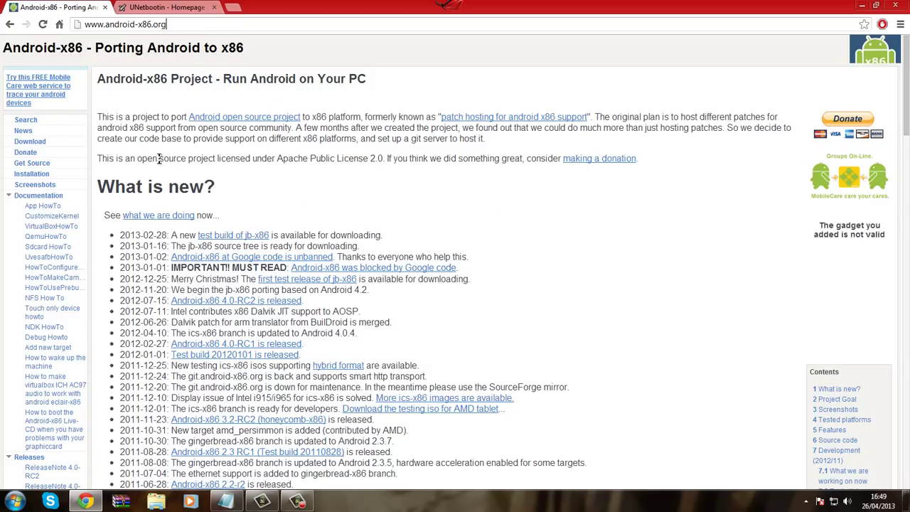
{"action": "left_click", "coordinate": [23, 151]}
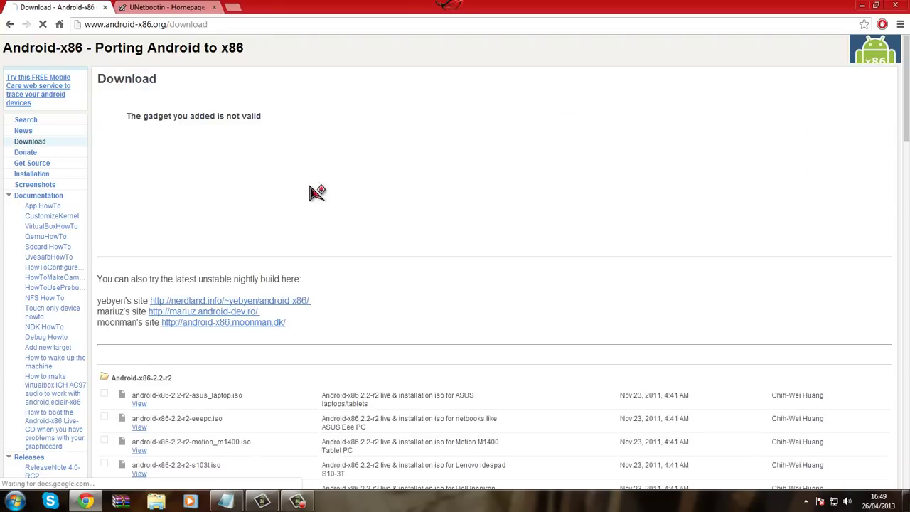
Step: Find the Android-x86-4.0-RC2 section and download android-x86-4.0-RC2-tegav2.iso (188 MB)
{"action": "scroll", "coordinate": [317, 199], "scroll_direction": "down", "scroll_amount": 3}
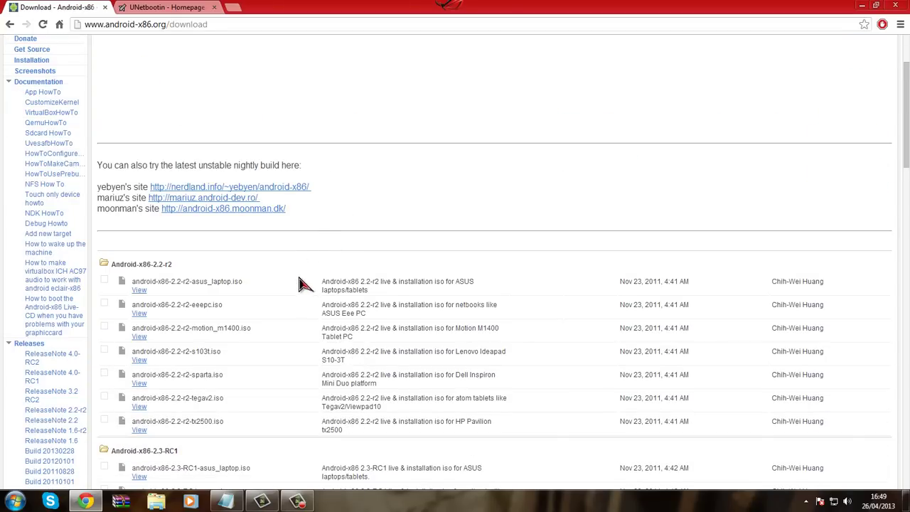
{"action": "scroll", "coordinate": [291, 291], "scroll_direction": "down", "scroll_amount": 3}
{"action": "scroll", "coordinate": [290, 292], "scroll_direction": "down", "scroll_amount": 3}
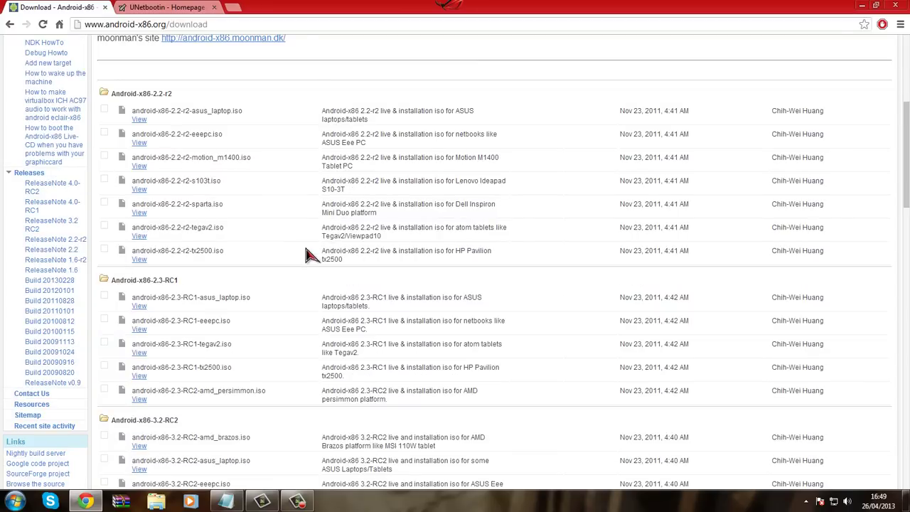
{"action": "scroll", "coordinate": [245, 253], "scroll_direction": "down", "scroll_amount": 4}
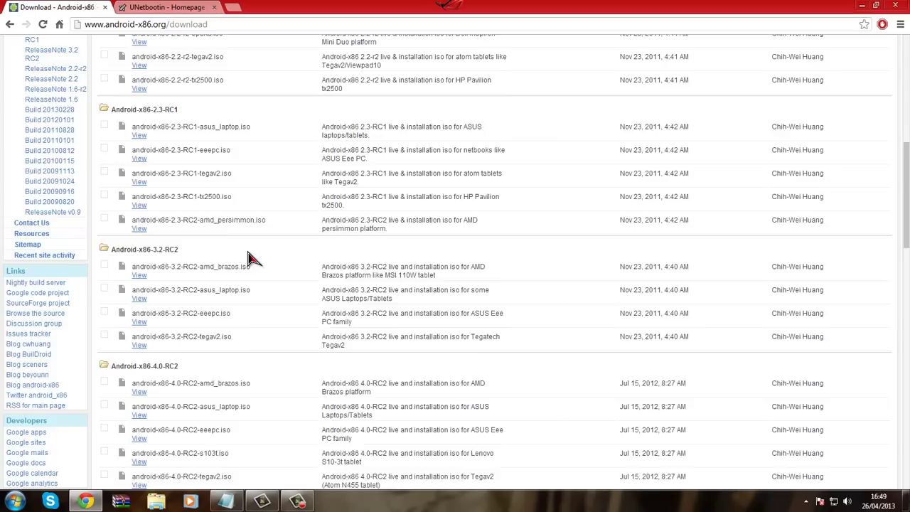
{"action": "scroll", "coordinate": [171, 238], "scroll_direction": "down", "scroll_amount": 1}
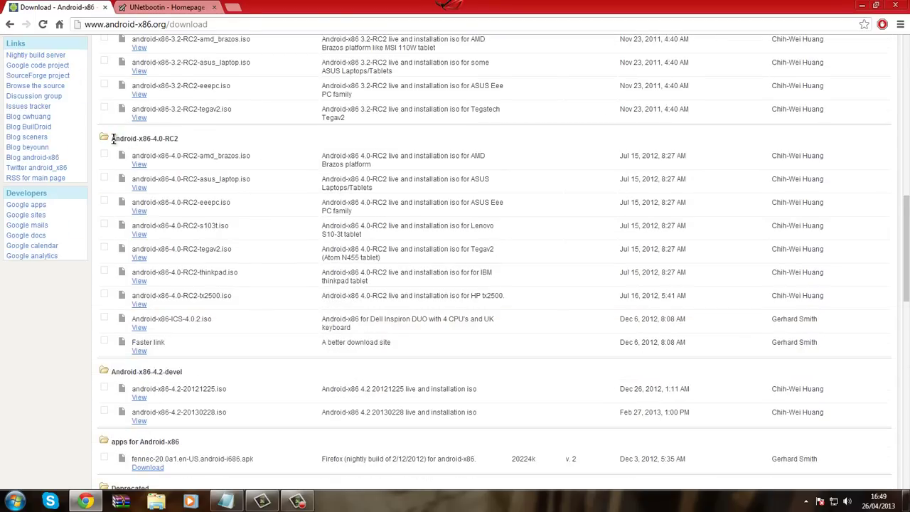
{"action": "left_click_drag", "start_coordinate": [111, 140], "coordinate": [170, 138]}
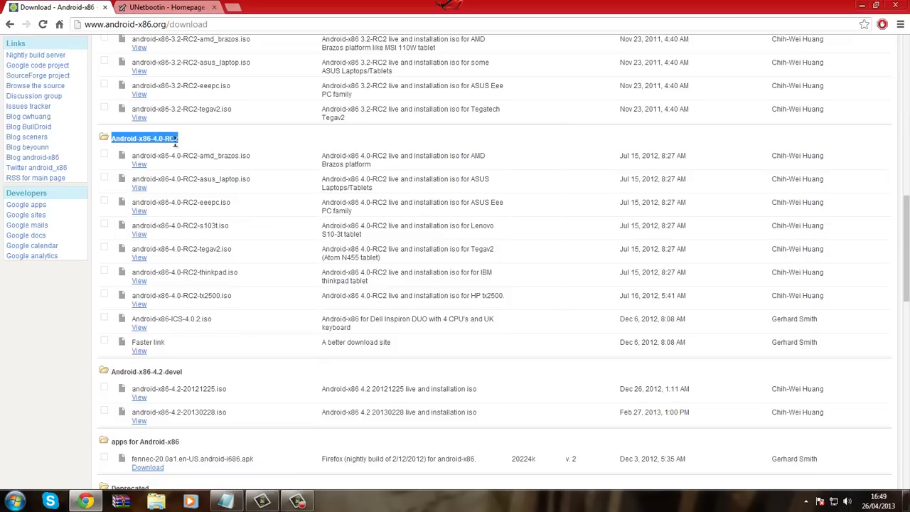
{"action": "left_click", "coordinate": [181, 147]}
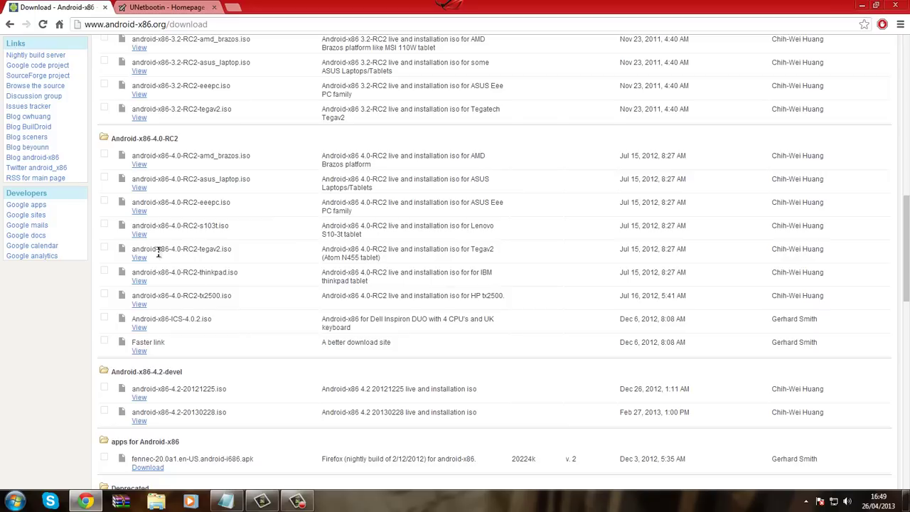
{"action": "left_click_drag", "start_coordinate": [142, 249], "coordinate": [193, 249]}
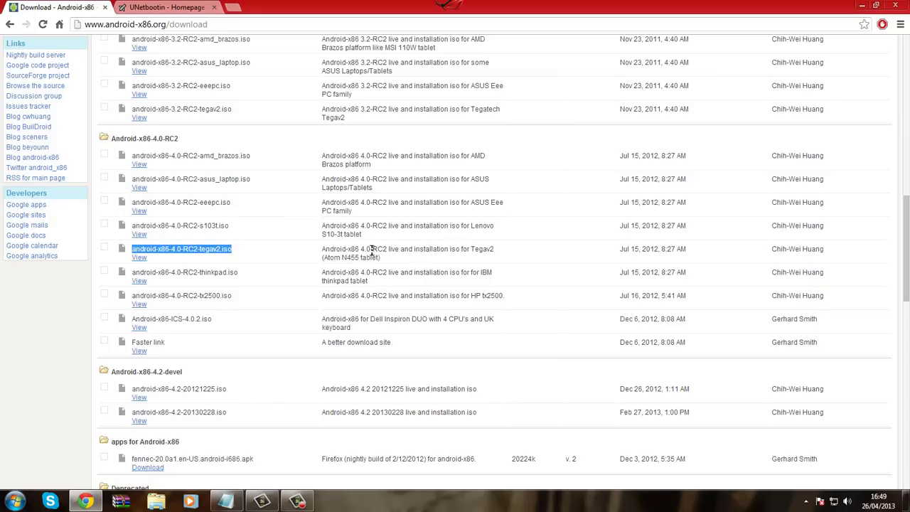
{"action": "left_click", "coordinate": [199, 248]}
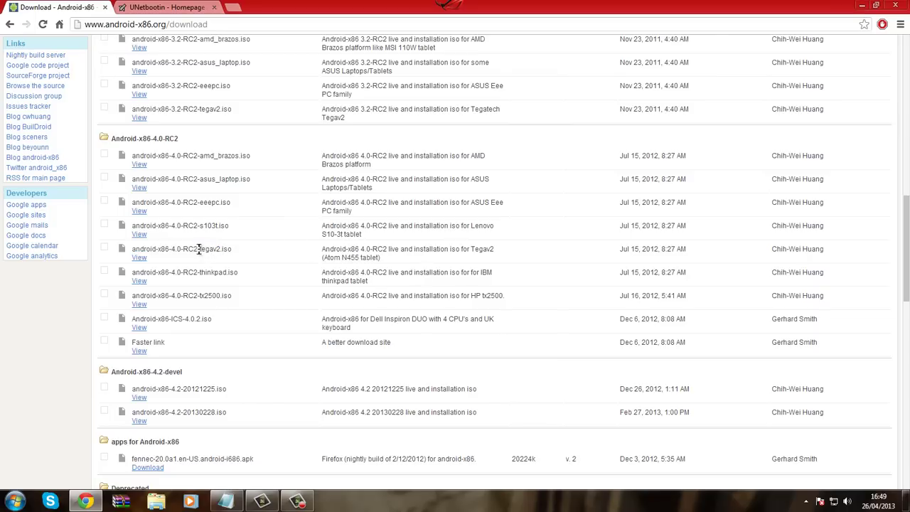
{"action": "left_click", "coordinate": [250, 254]}
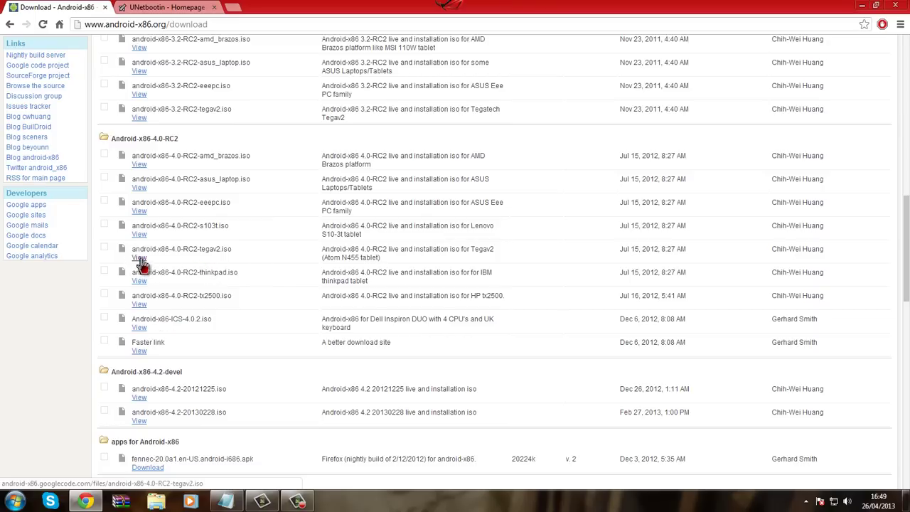
{"action": "left_click", "coordinate": [139, 261]}
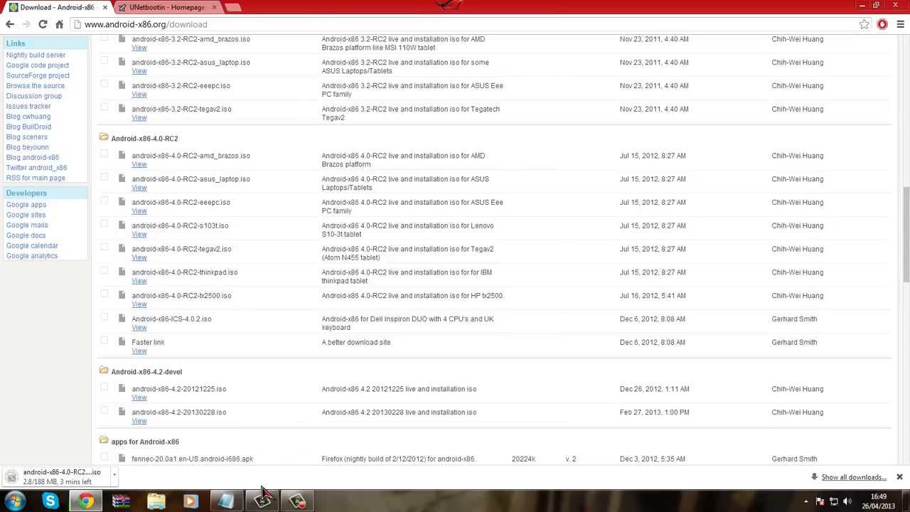
Step: Wait until the 188 MB android-x86-4.0-RC2-tegav2.iso download completes
{"action": "left_click", "coordinate": [297, 502]}
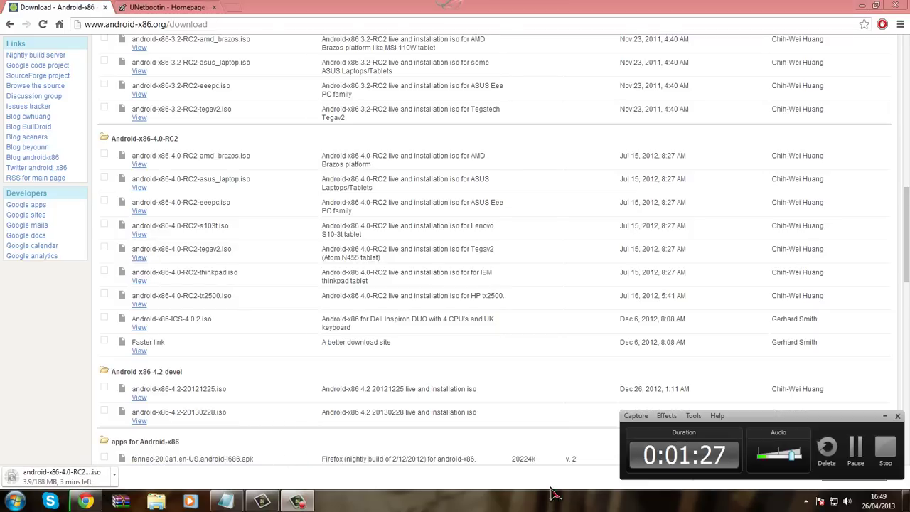
{"action": "left_click", "coordinate": [861, 463]}
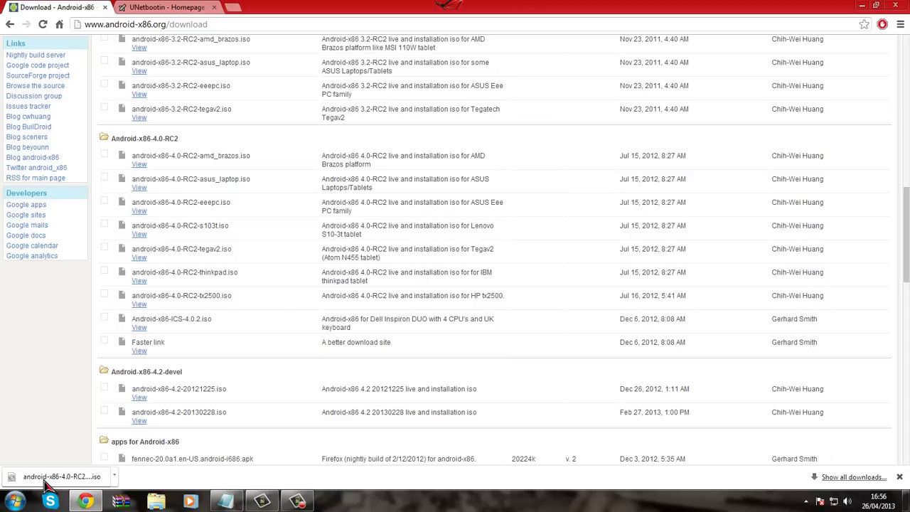
Step: Download the UNetbootin Windows installer and run unetbootin-windows-583.exe as administrator from Downloads
{"action": "left_click", "coordinate": [163, 7]}
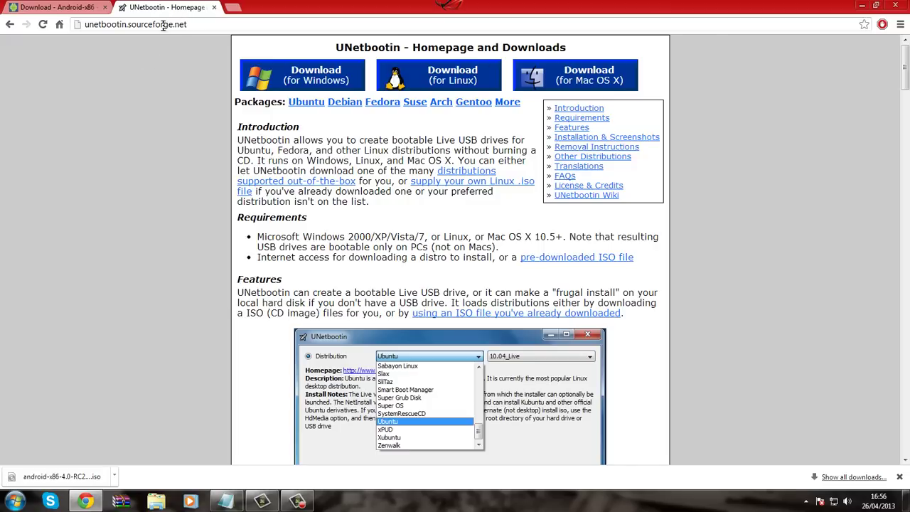
{"action": "left_click", "coordinate": [311, 83]}
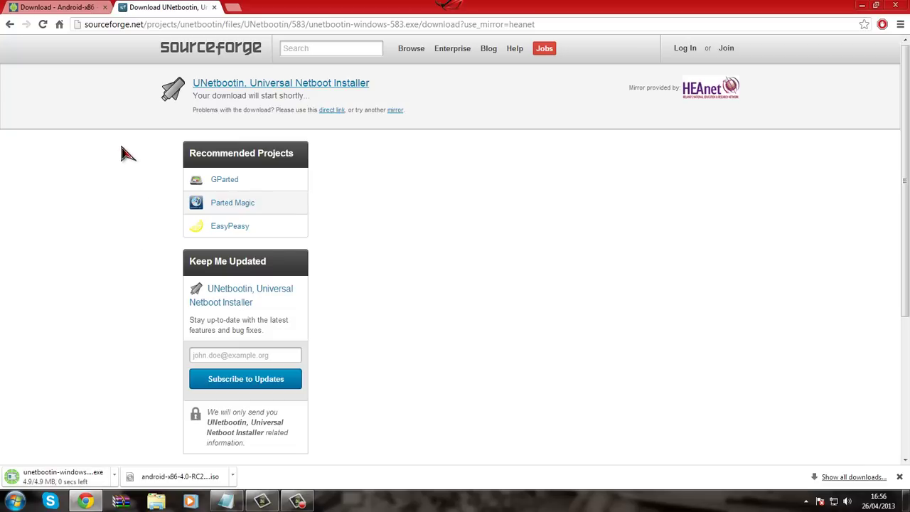
{"action": "right_click", "coordinate": [77, 478]}
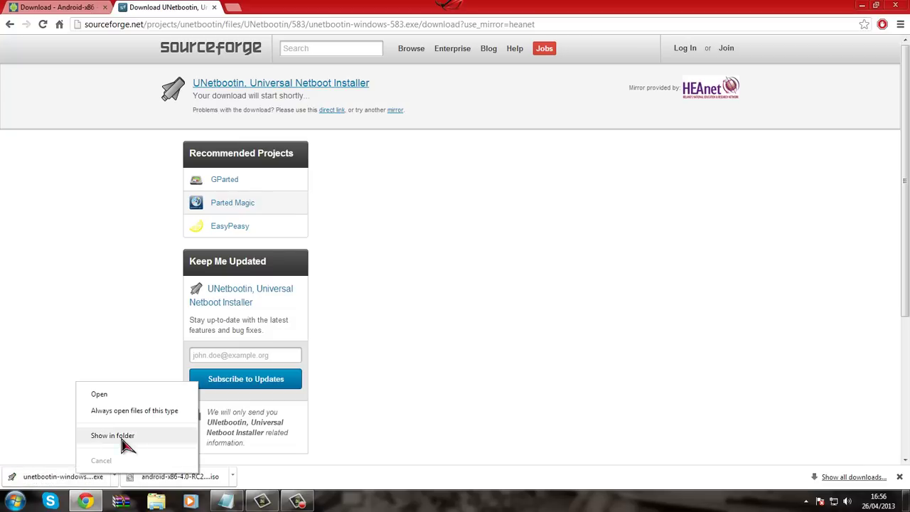
{"action": "left_click", "coordinate": [117, 436]}
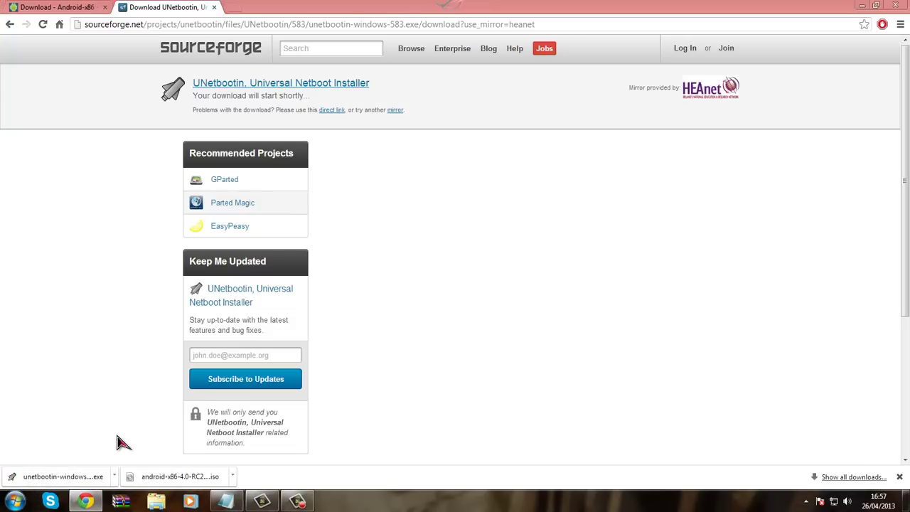
{"action": "right_click", "coordinate": [344, 420]}
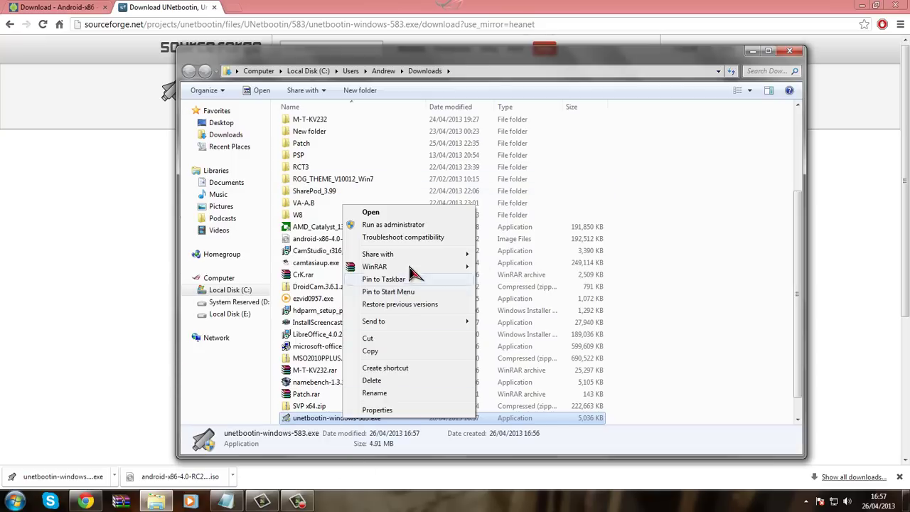
{"action": "left_click", "coordinate": [426, 229]}
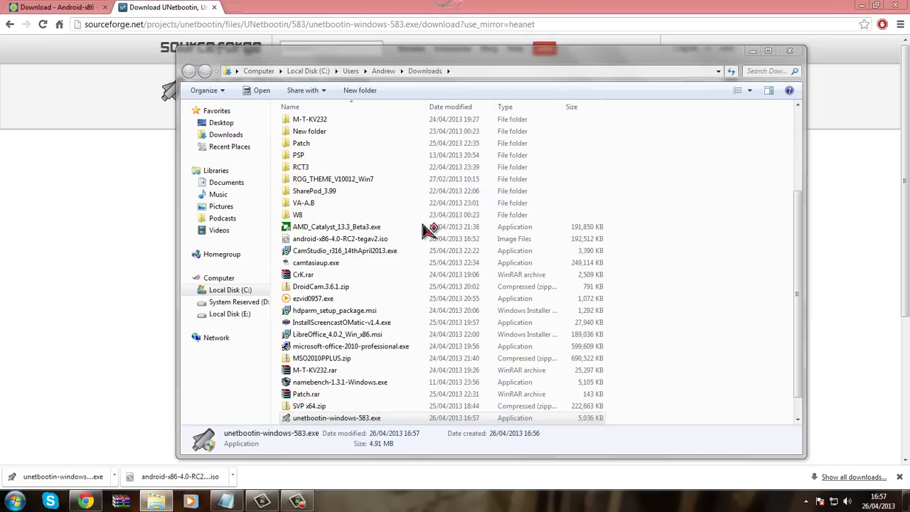
Step: Close Explorer, move UNetbootin to the right, and choose Diskimage ISO mode to pick a file
{"action": "left_click", "coordinate": [789, 51]}
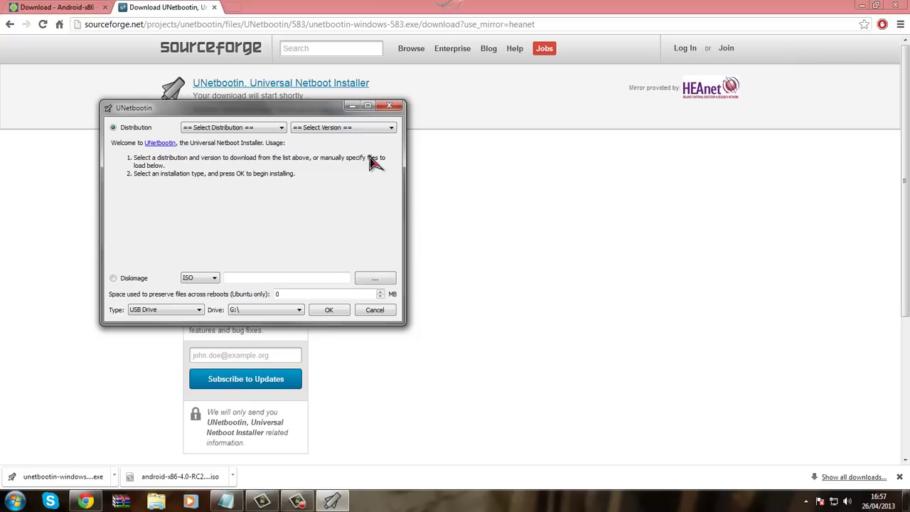
{"action": "left_click_drag", "start_coordinate": [178, 107], "coordinate": [583, 165]}
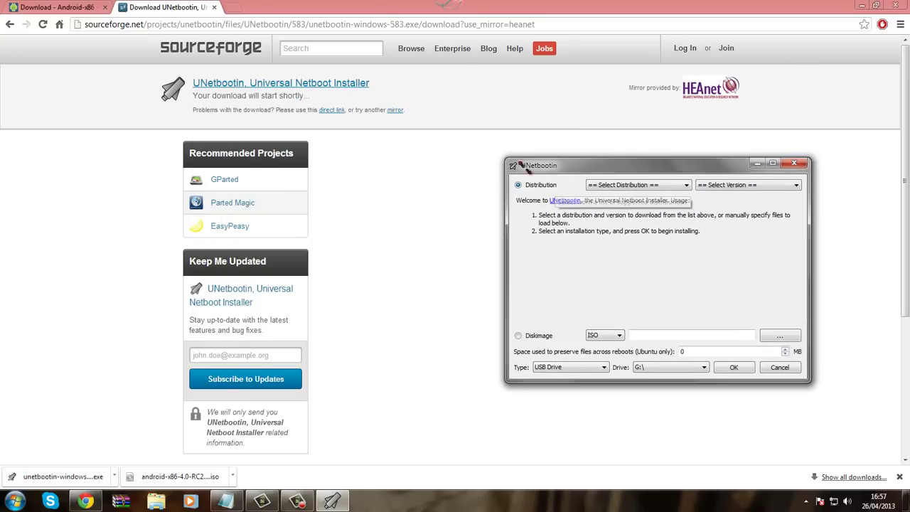
{"action": "left_click", "coordinate": [519, 335]}
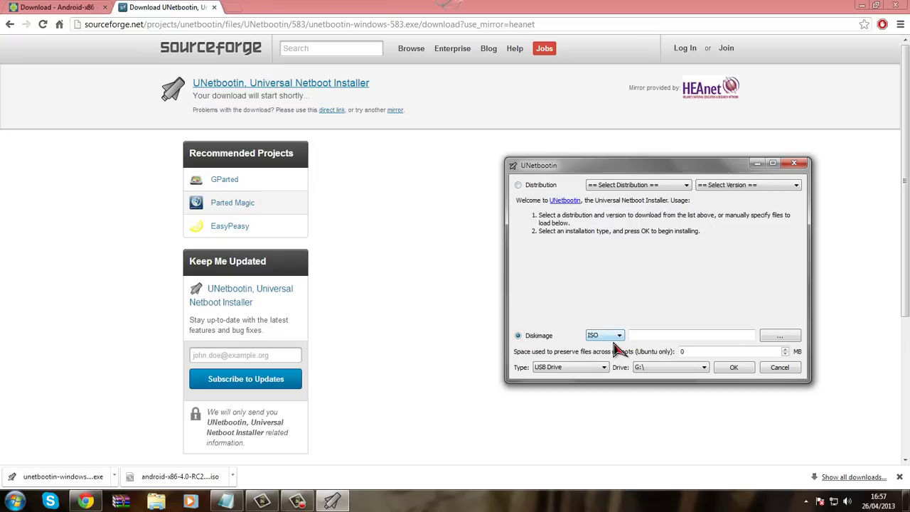
{"action": "left_click", "coordinate": [785, 337]}
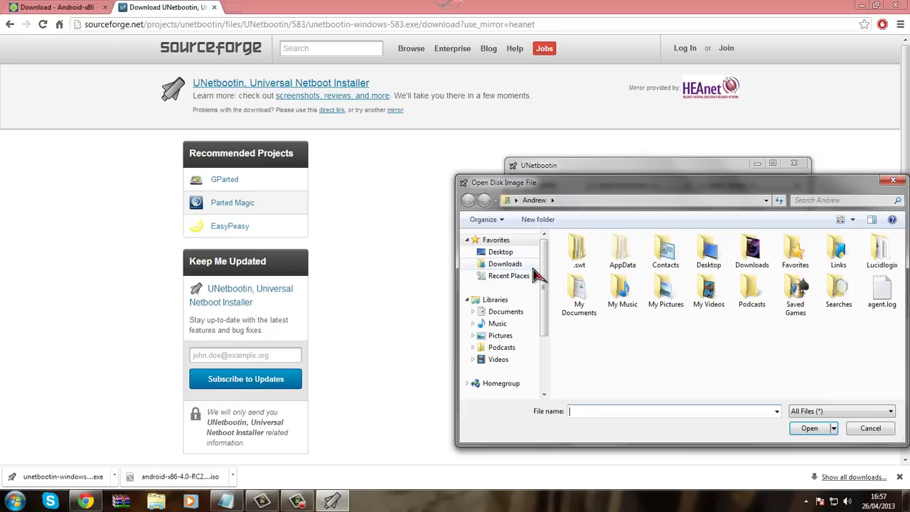
Step: Load android-x86-4.0-RC2-tegav2.iso from the Downloads folder as UNetbootin's disk image
{"action": "left_click", "coordinate": [535, 267]}
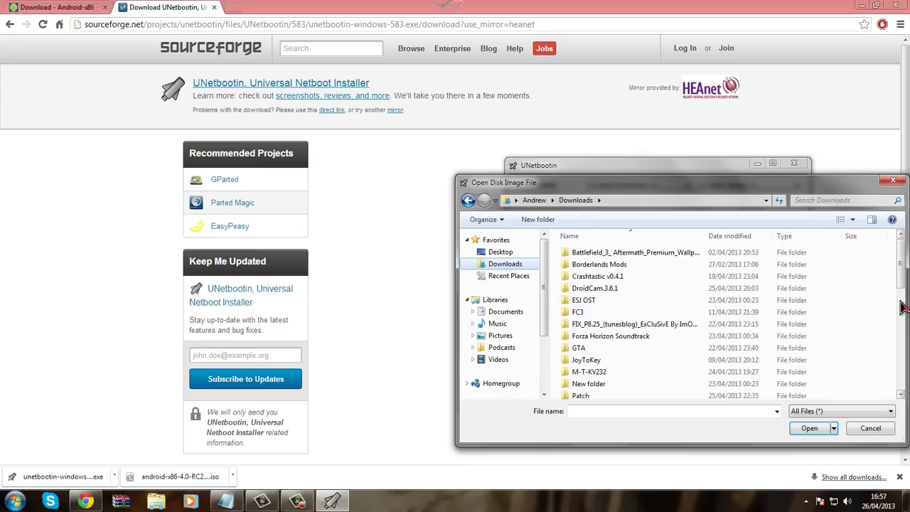
{"action": "left_click_drag", "start_coordinate": [901, 281], "coordinate": [891, 316]}
{"action": "left_click", "coordinate": [619, 270]}
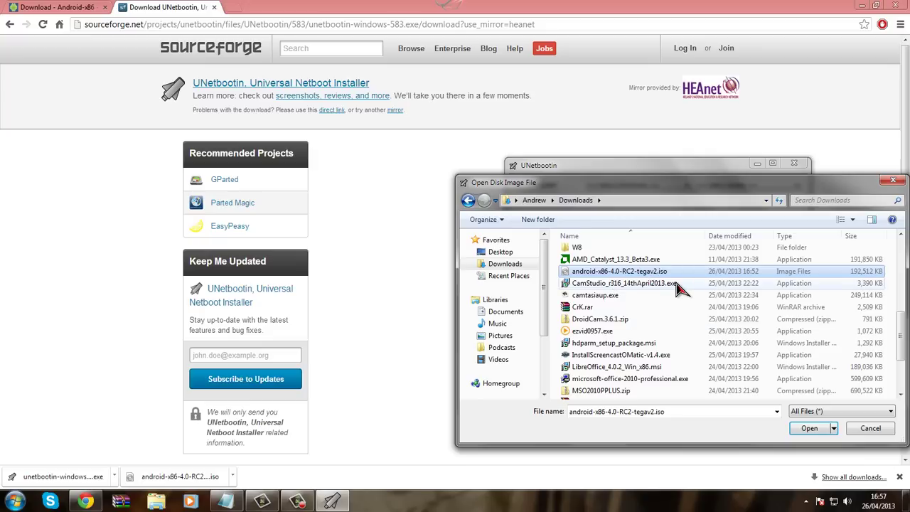
{"action": "left_click", "coordinate": [822, 430]}
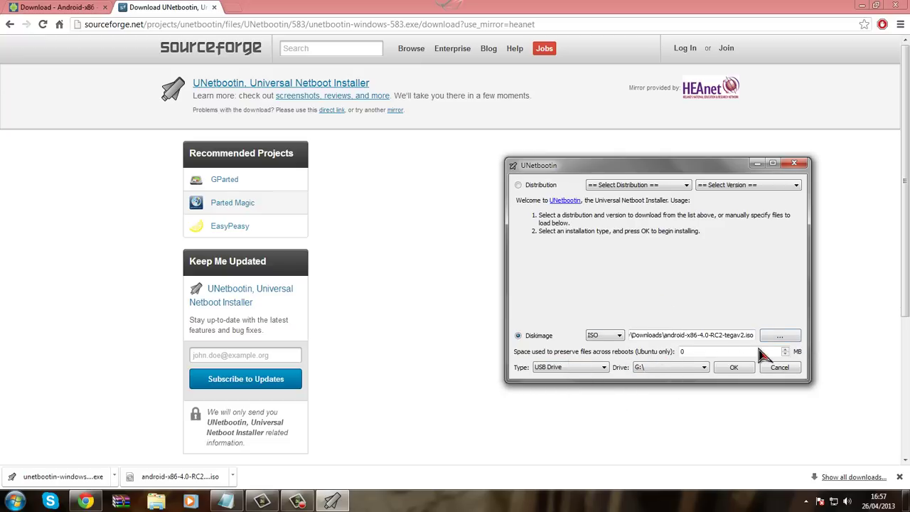
Step: Confirm UNetbootin's Type remains USB Drive and its Drive remains G:\
{"action": "left_click", "coordinate": [587, 367]}
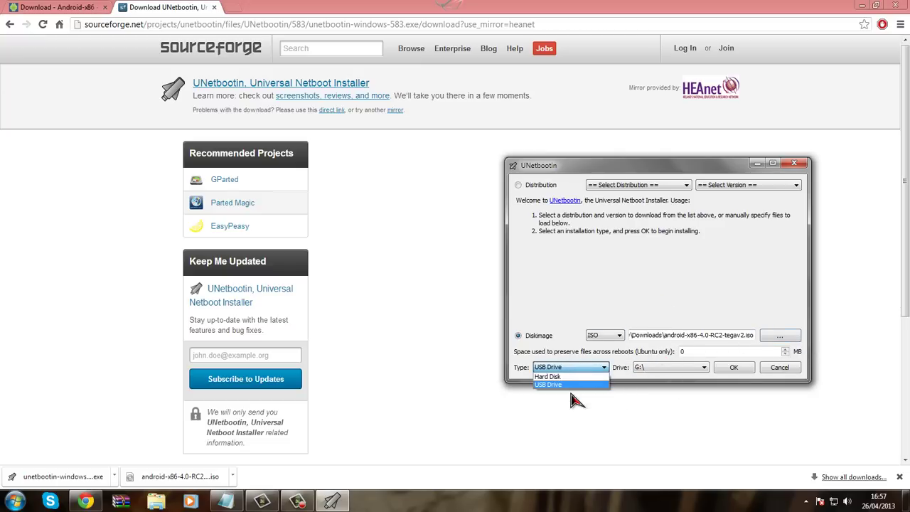
{"action": "left_click", "coordinate": [562, 384]}
{"action": "left_click", "coordinate": [650, 368]}
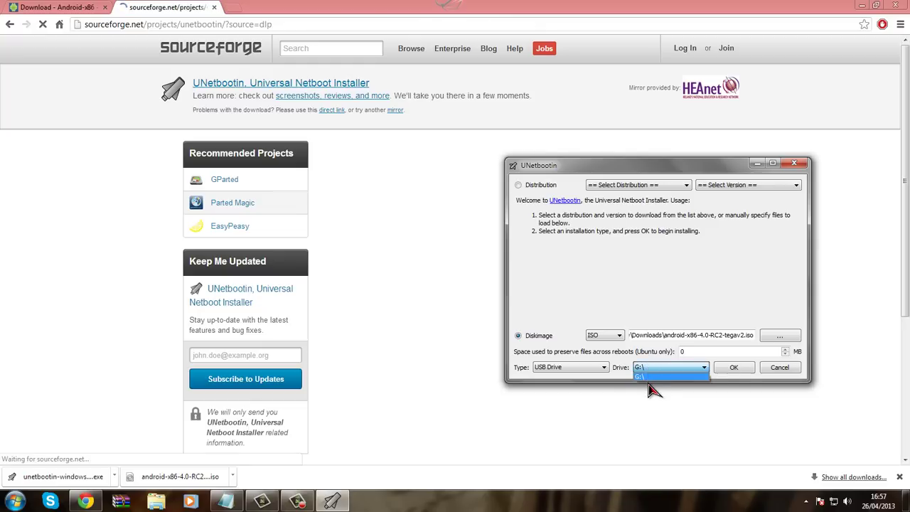
{"action": "left_click", "coordinate": [647, 377]}
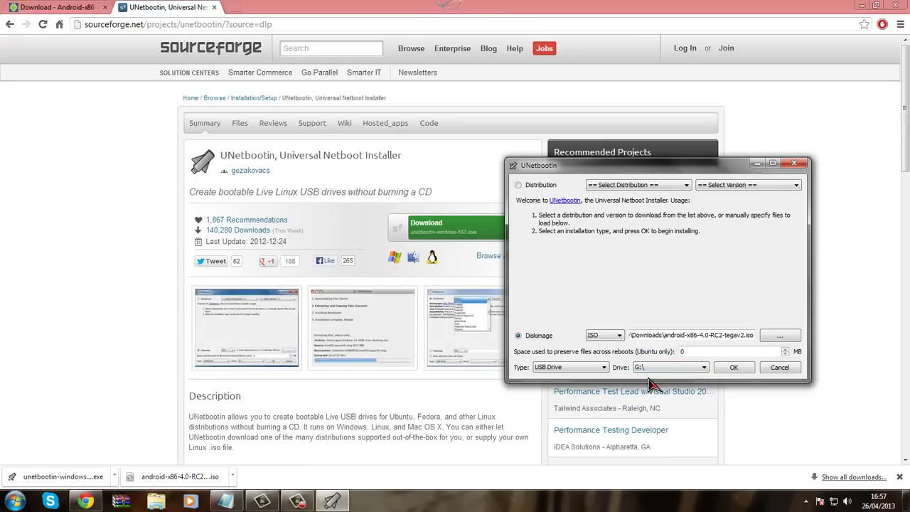
{"action": "left_click", "coordinate": [794, 165]}
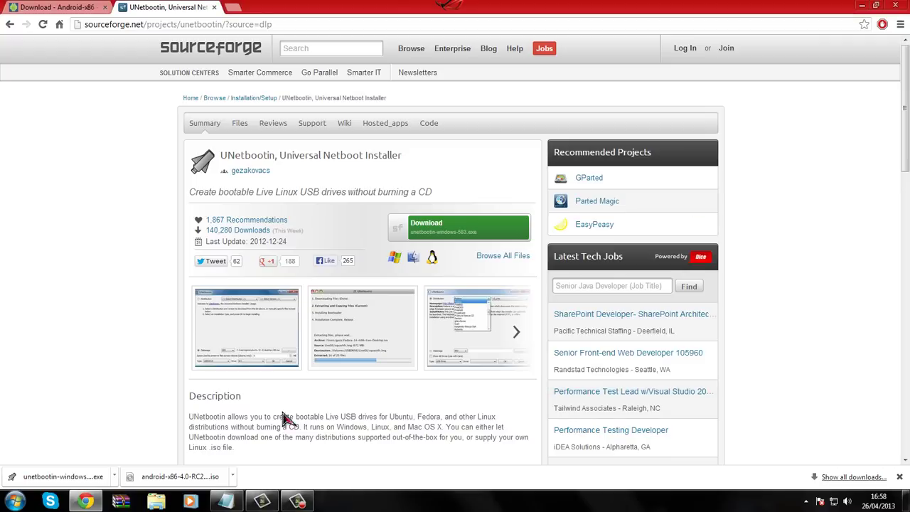
{"action": "left_click", "coordinate": [308, 503]}
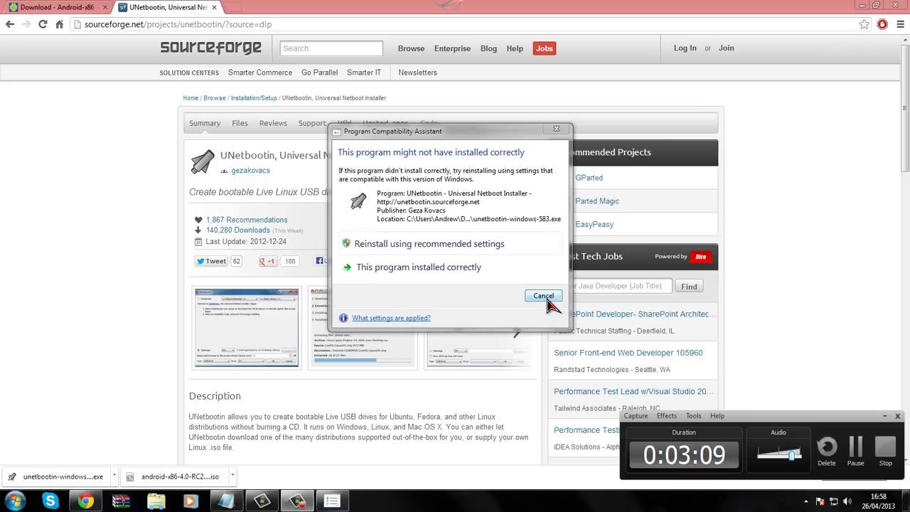
{"action": "left_click", "coordinate": [512, 275]}
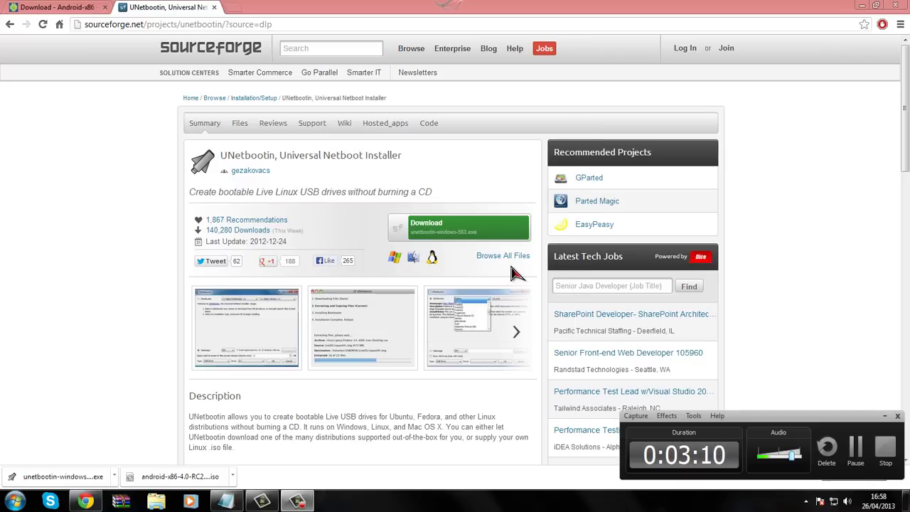